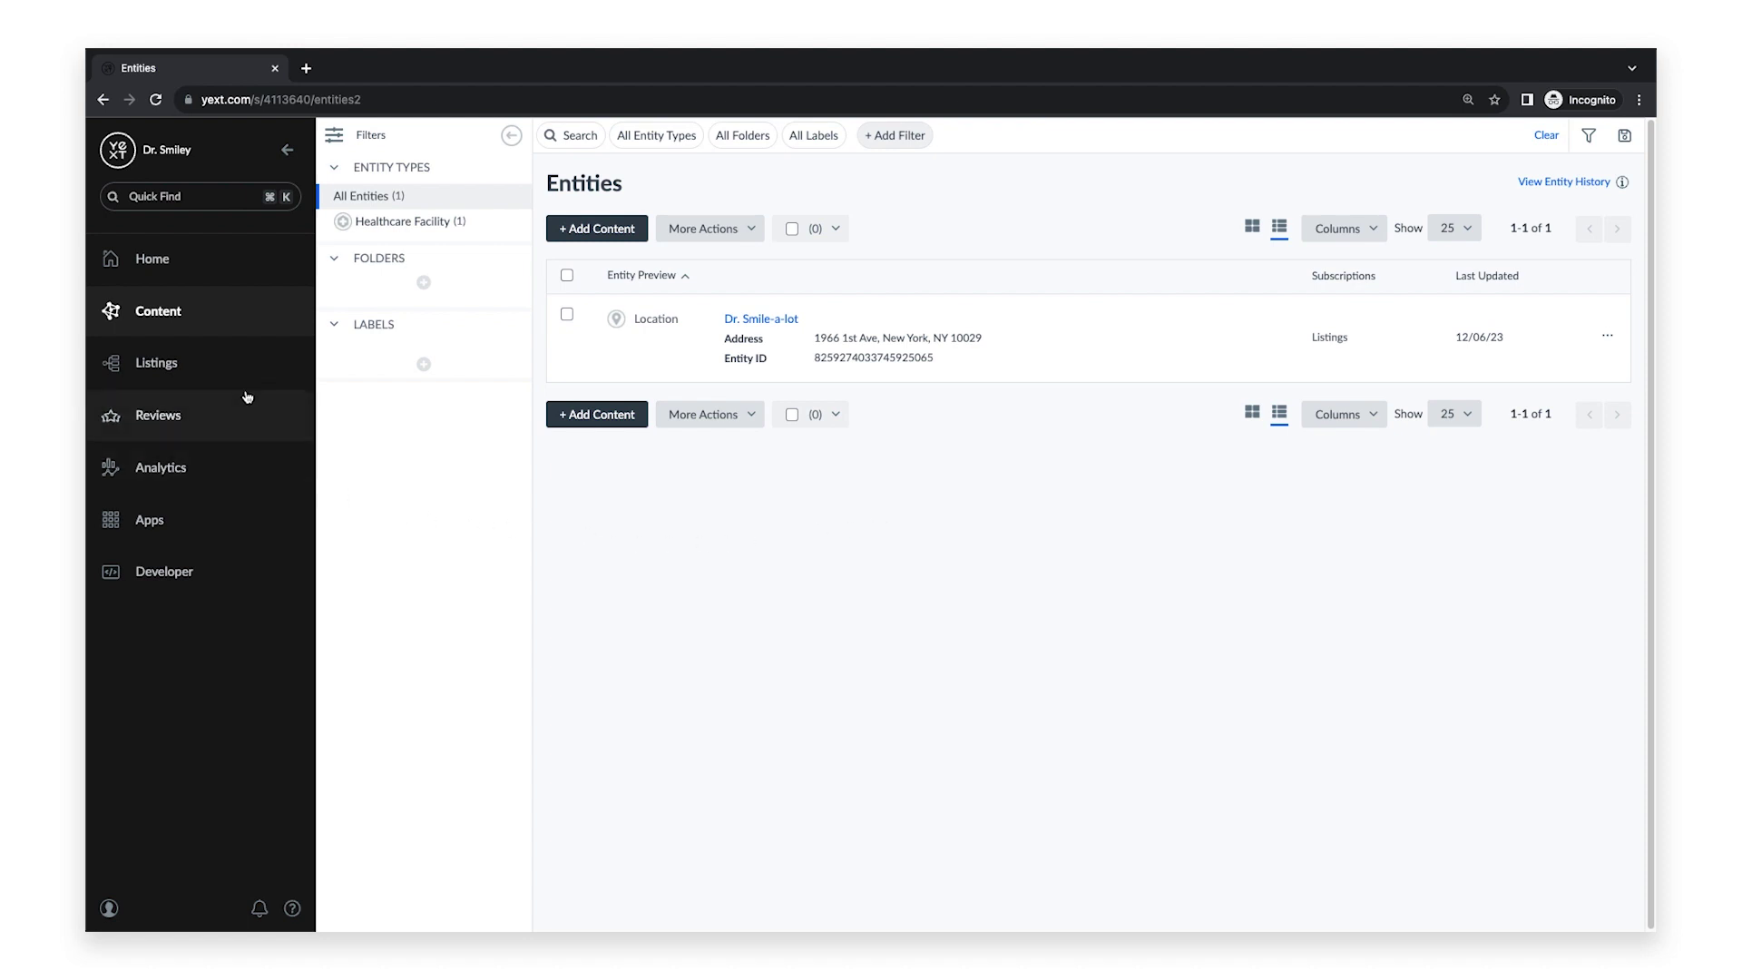
Go to Listings > All Listings to begin the Google Business Profile setup.
click(232, 363)
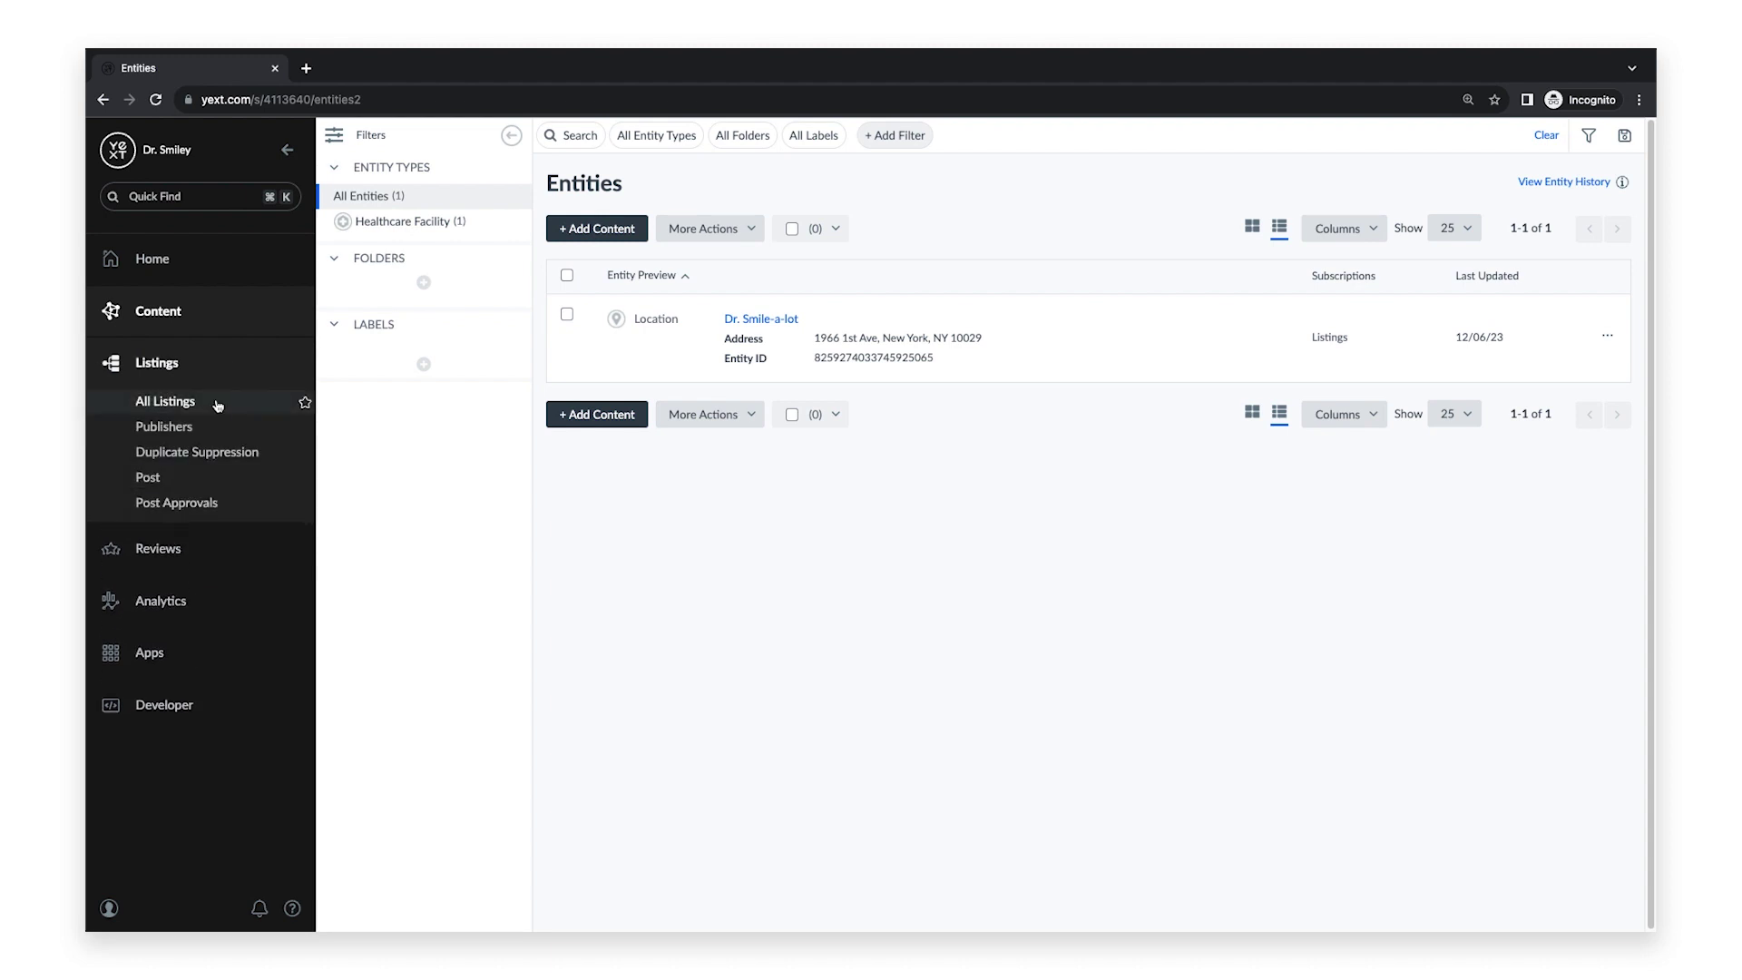
click(212, 405)
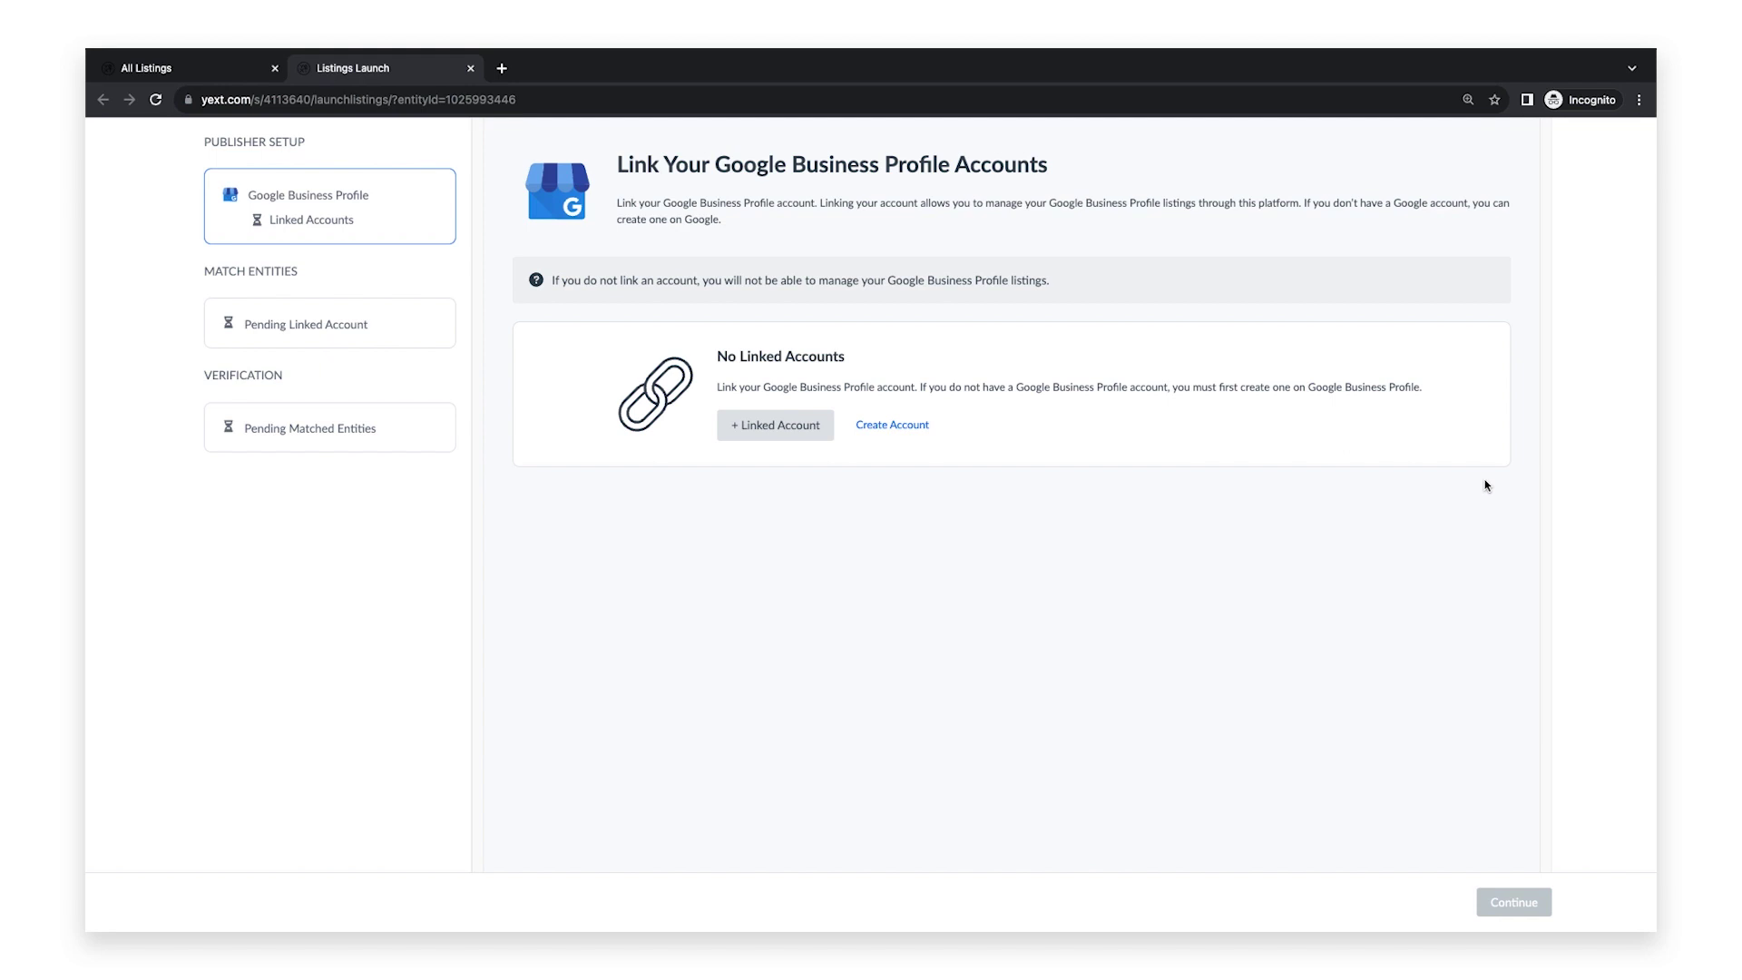
Link a Google account by signing in with email and password and allowing Listings access.
click(804, 440)
click(817, 442)
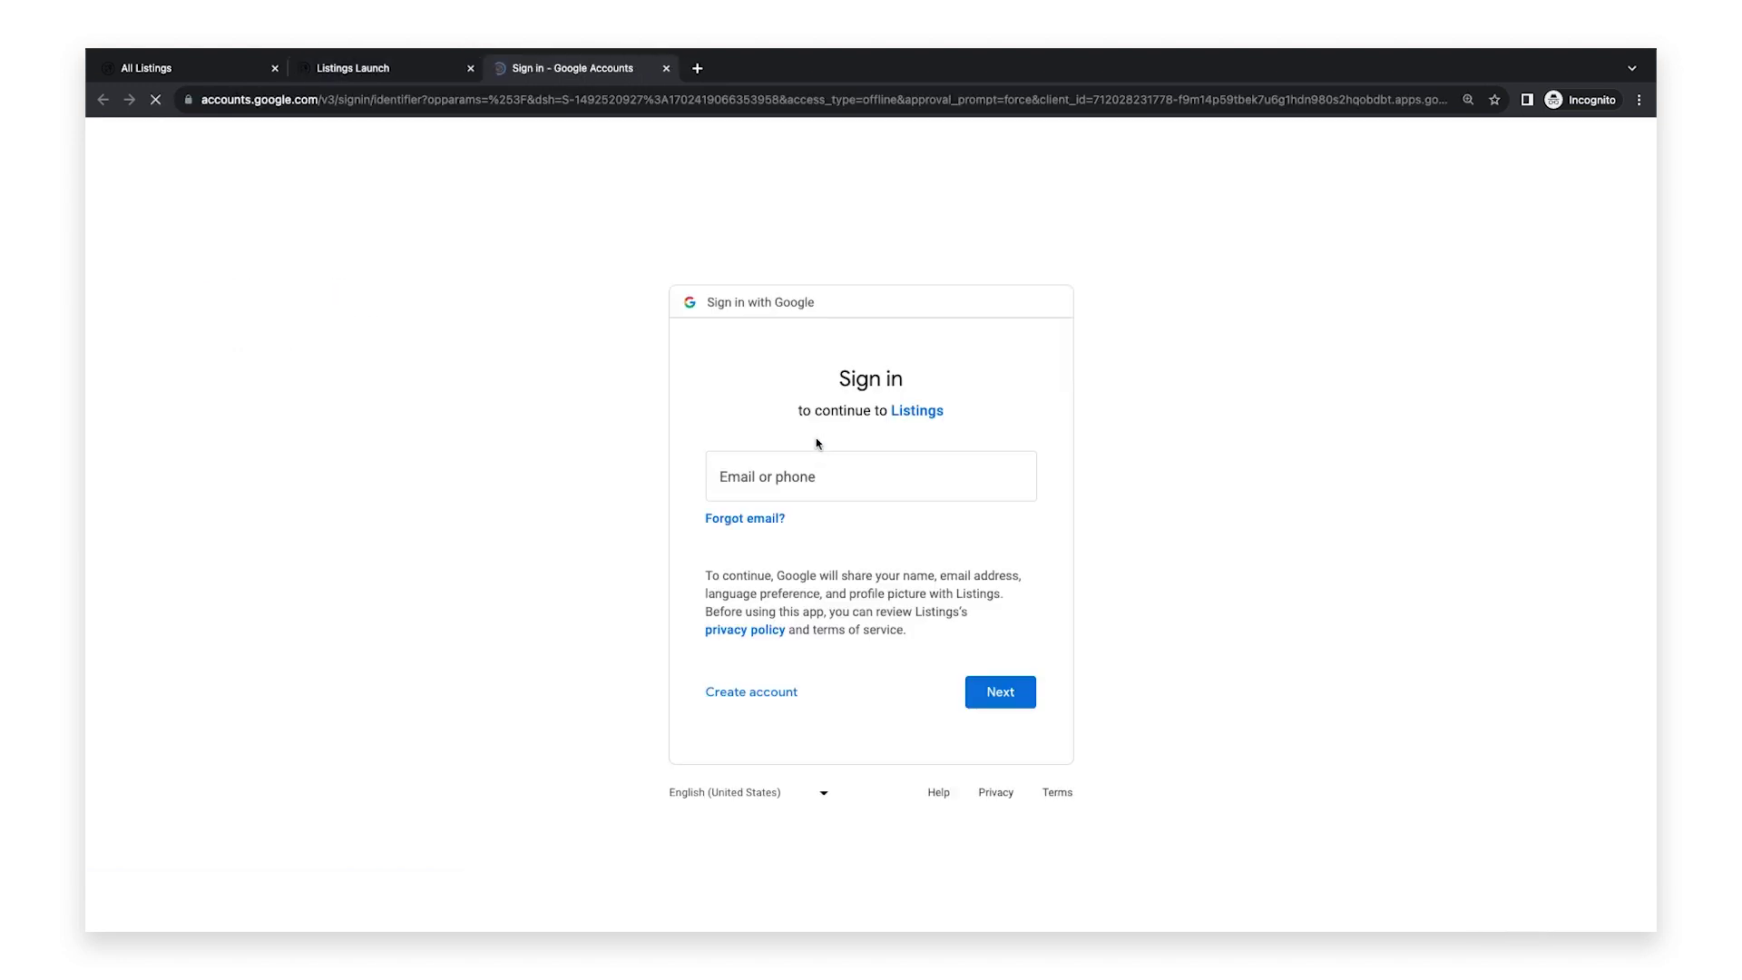
click(1025, 700)
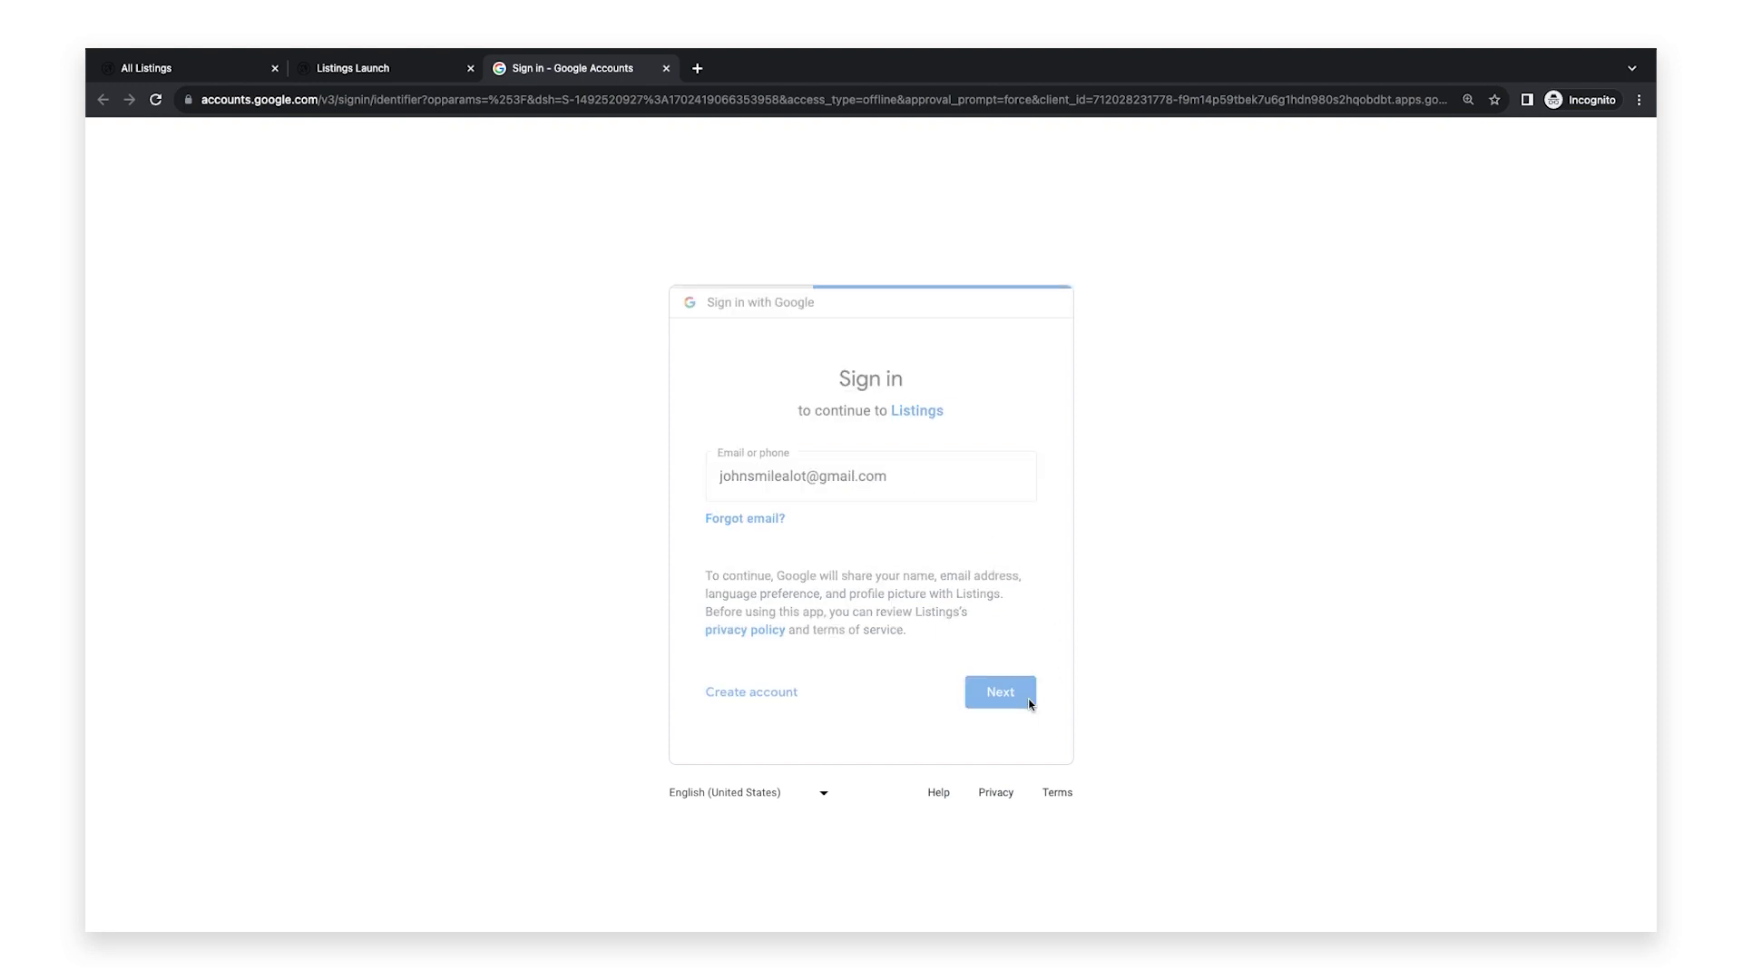
text(p•••••••)
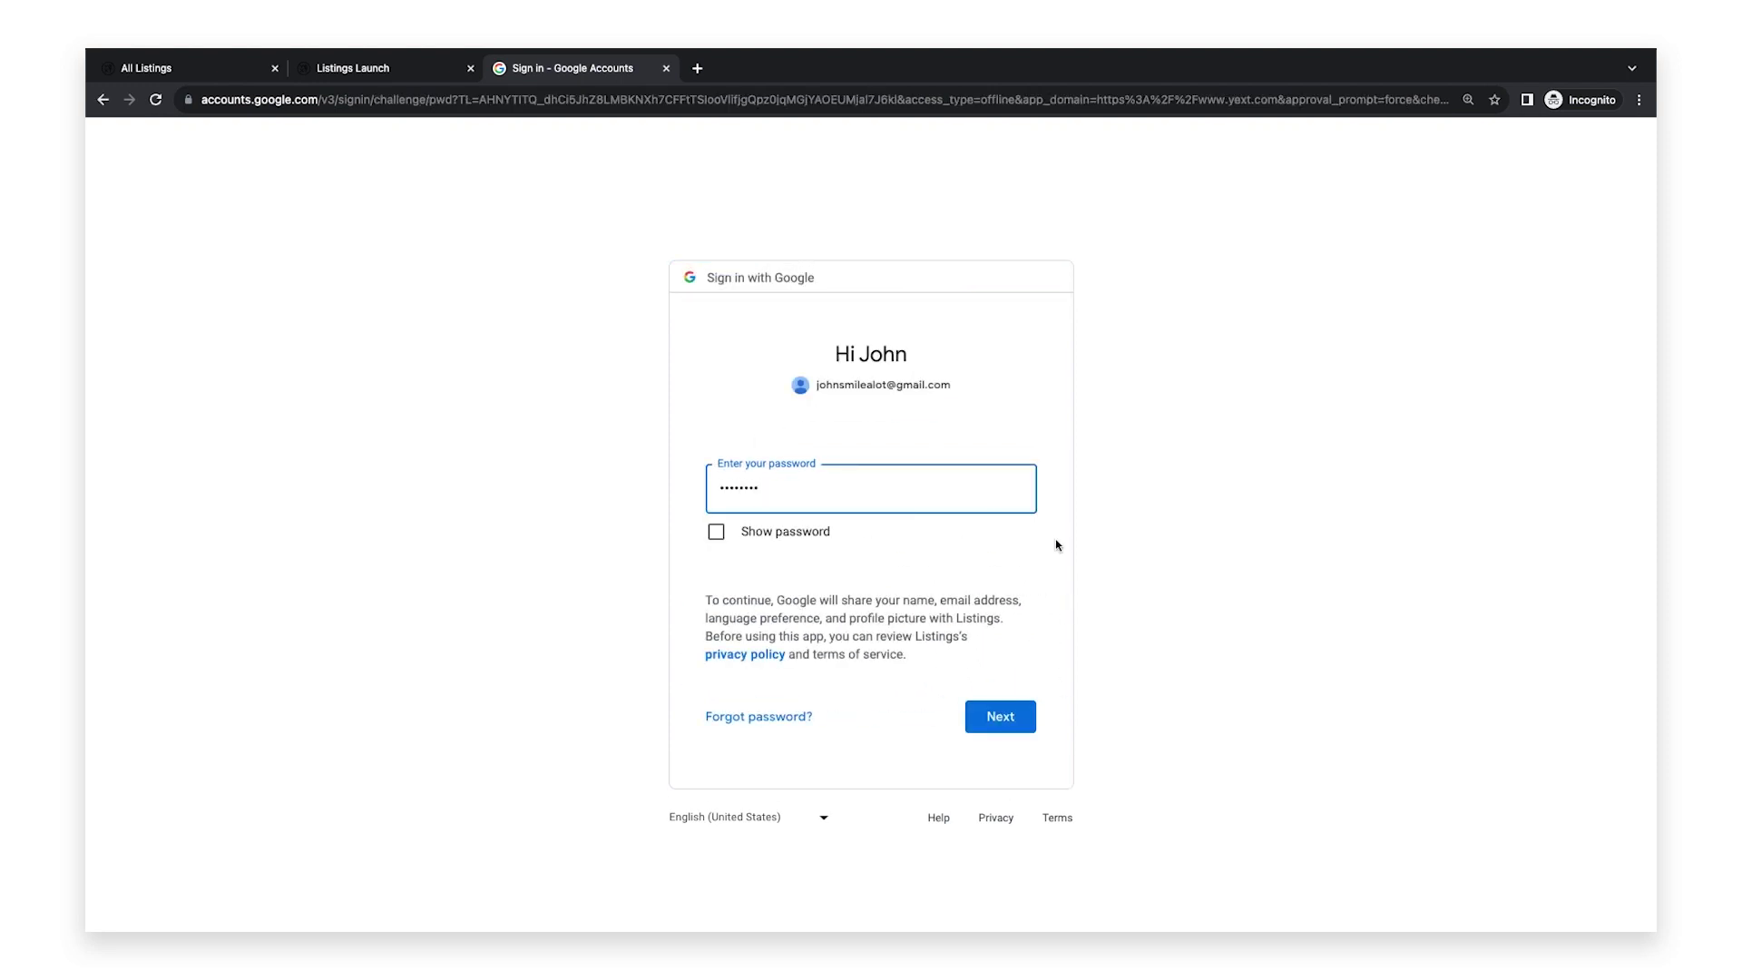
click(1028, 732)
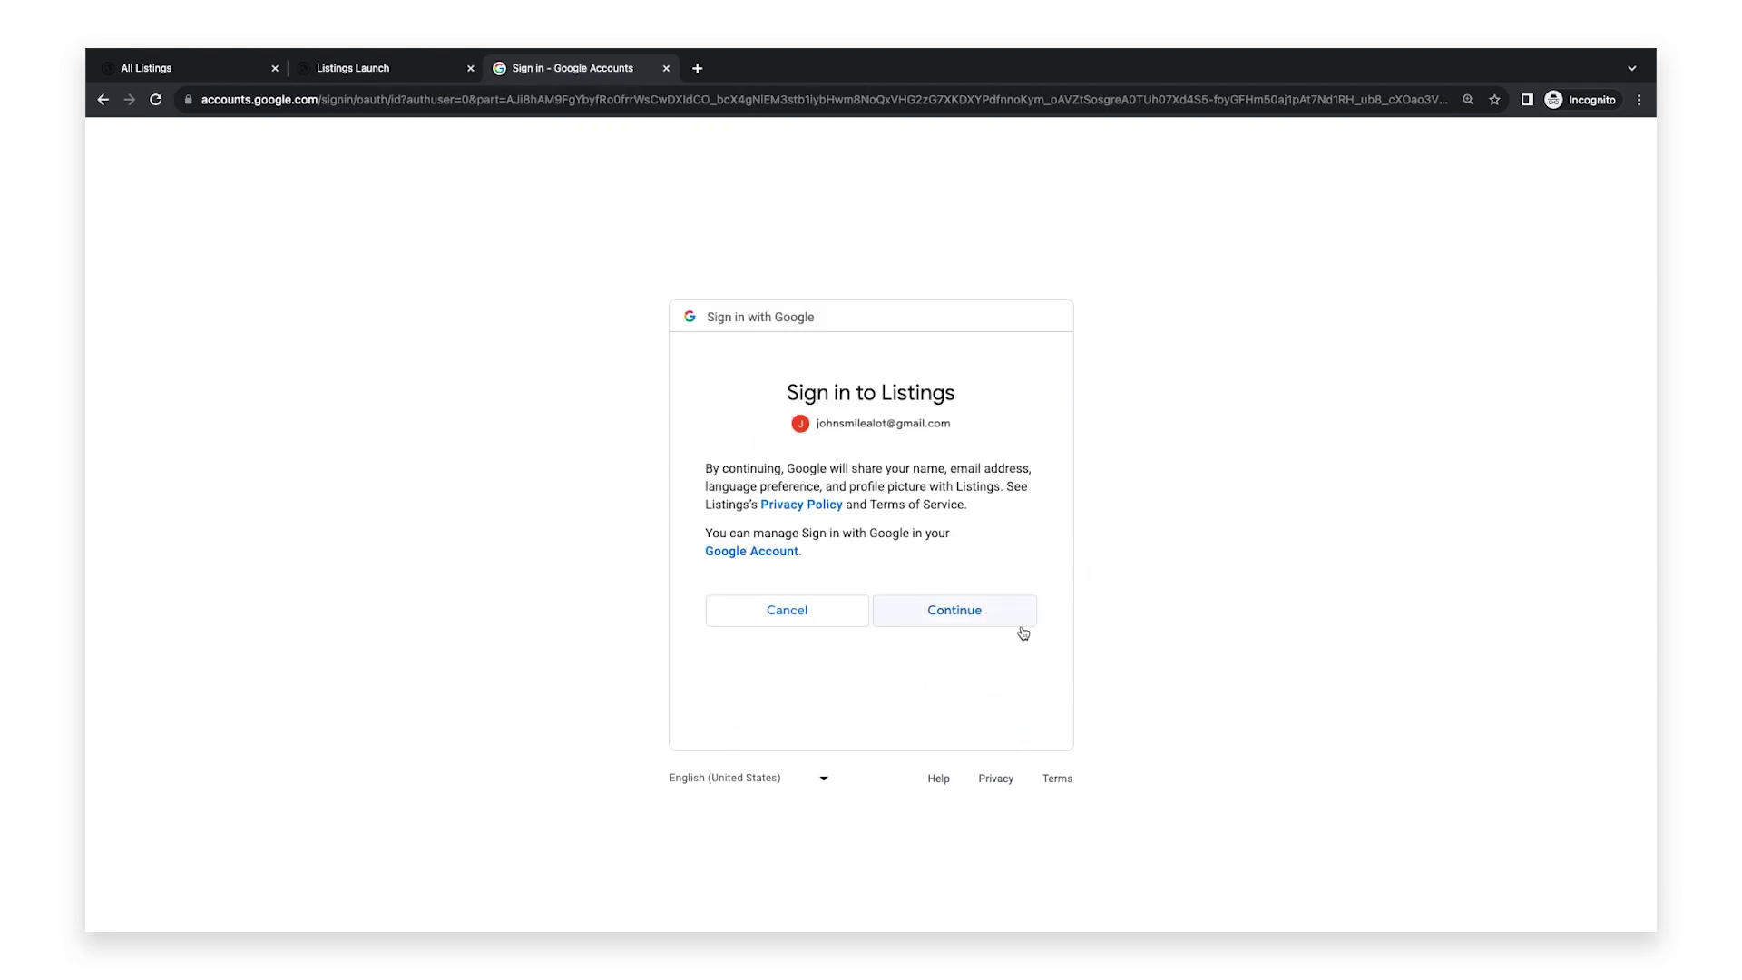
click(1021, 627)
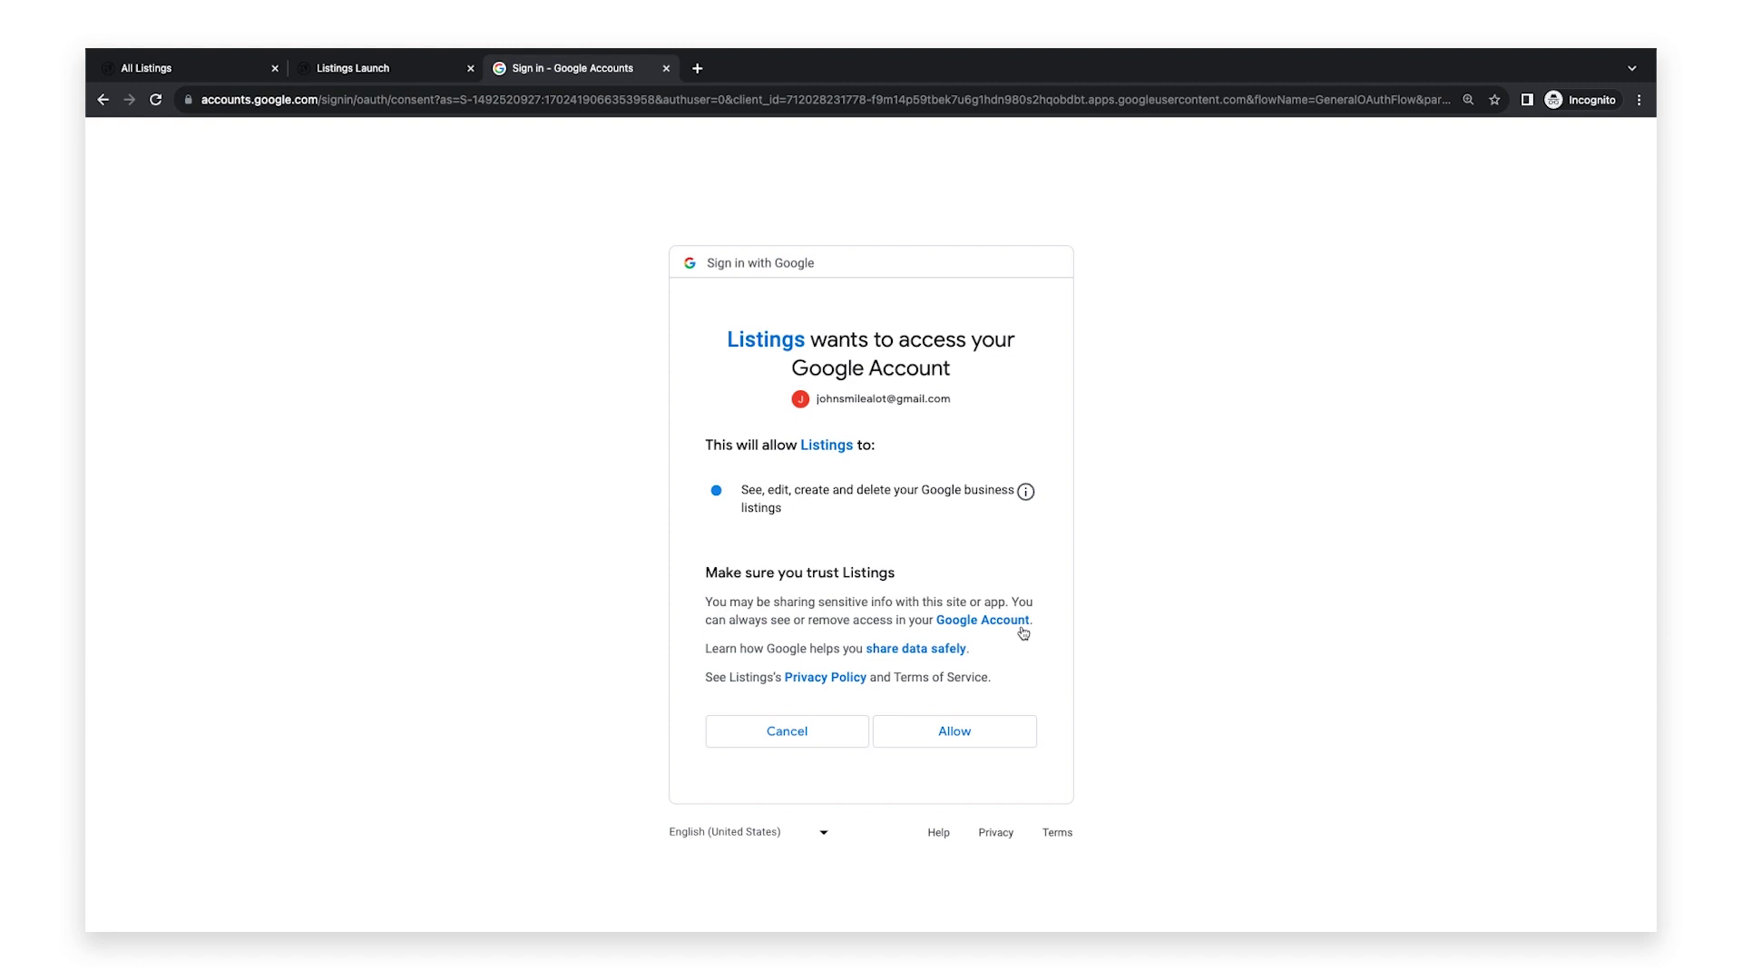
click(1010, 742)
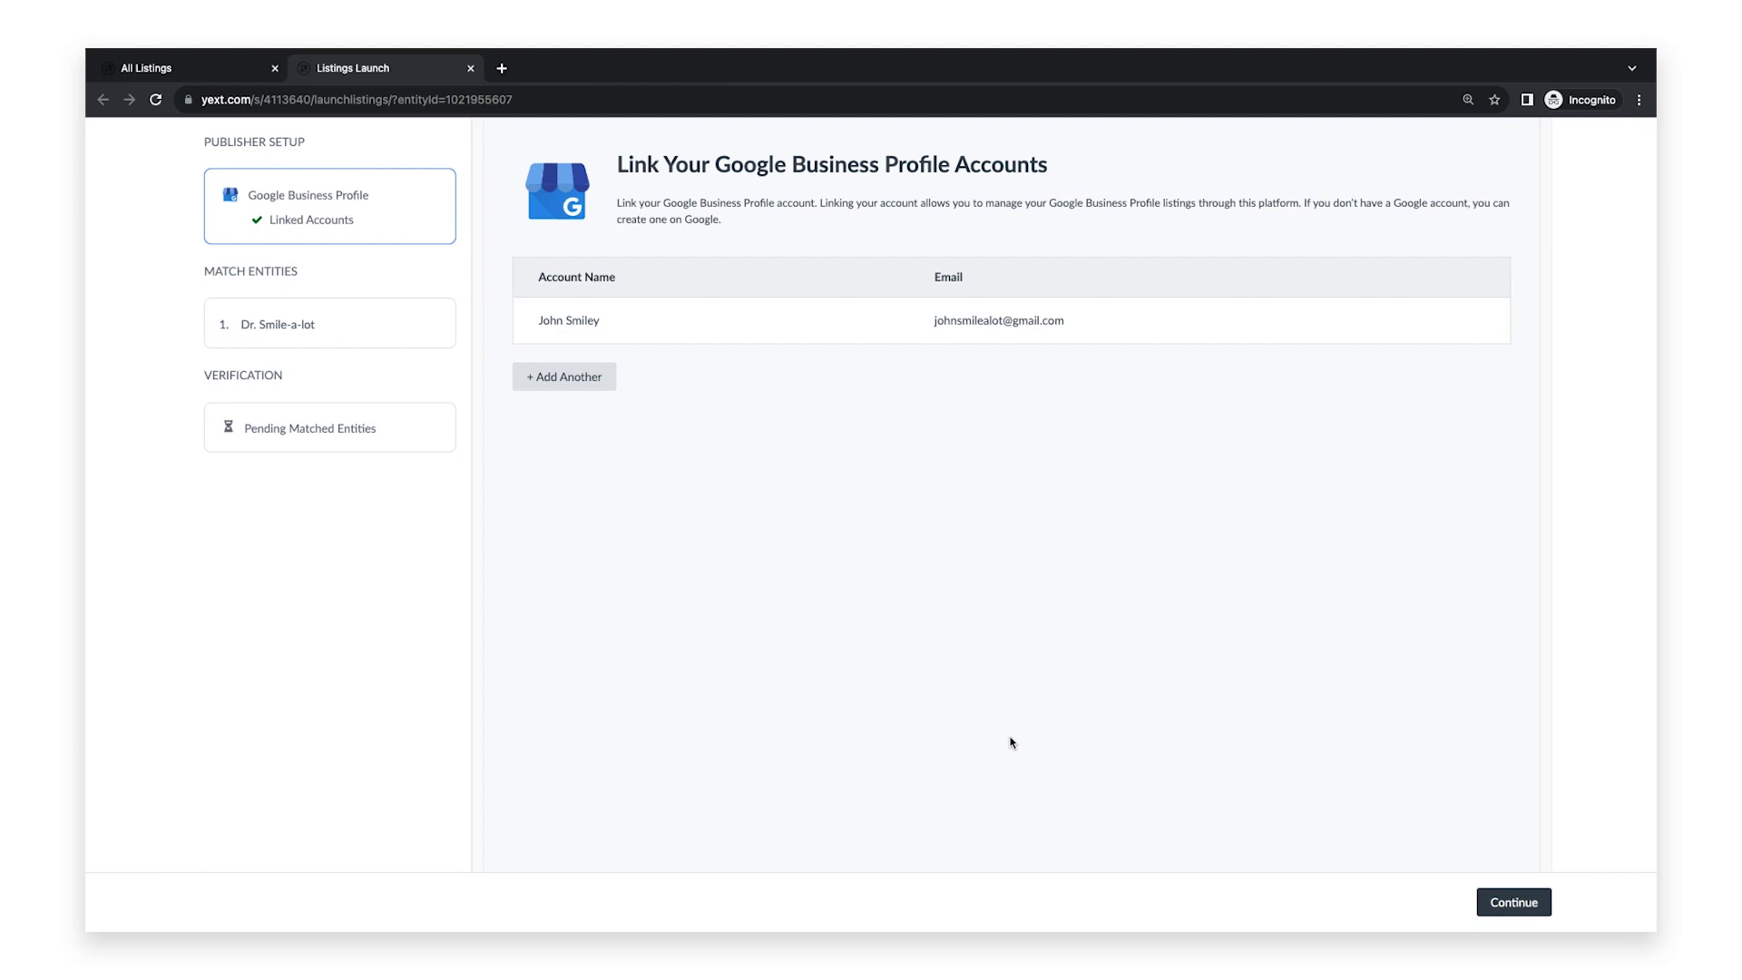
Choose the account's location group and pick the Dr. Smile-A-Lot listing as the match.
click(1545, 914)
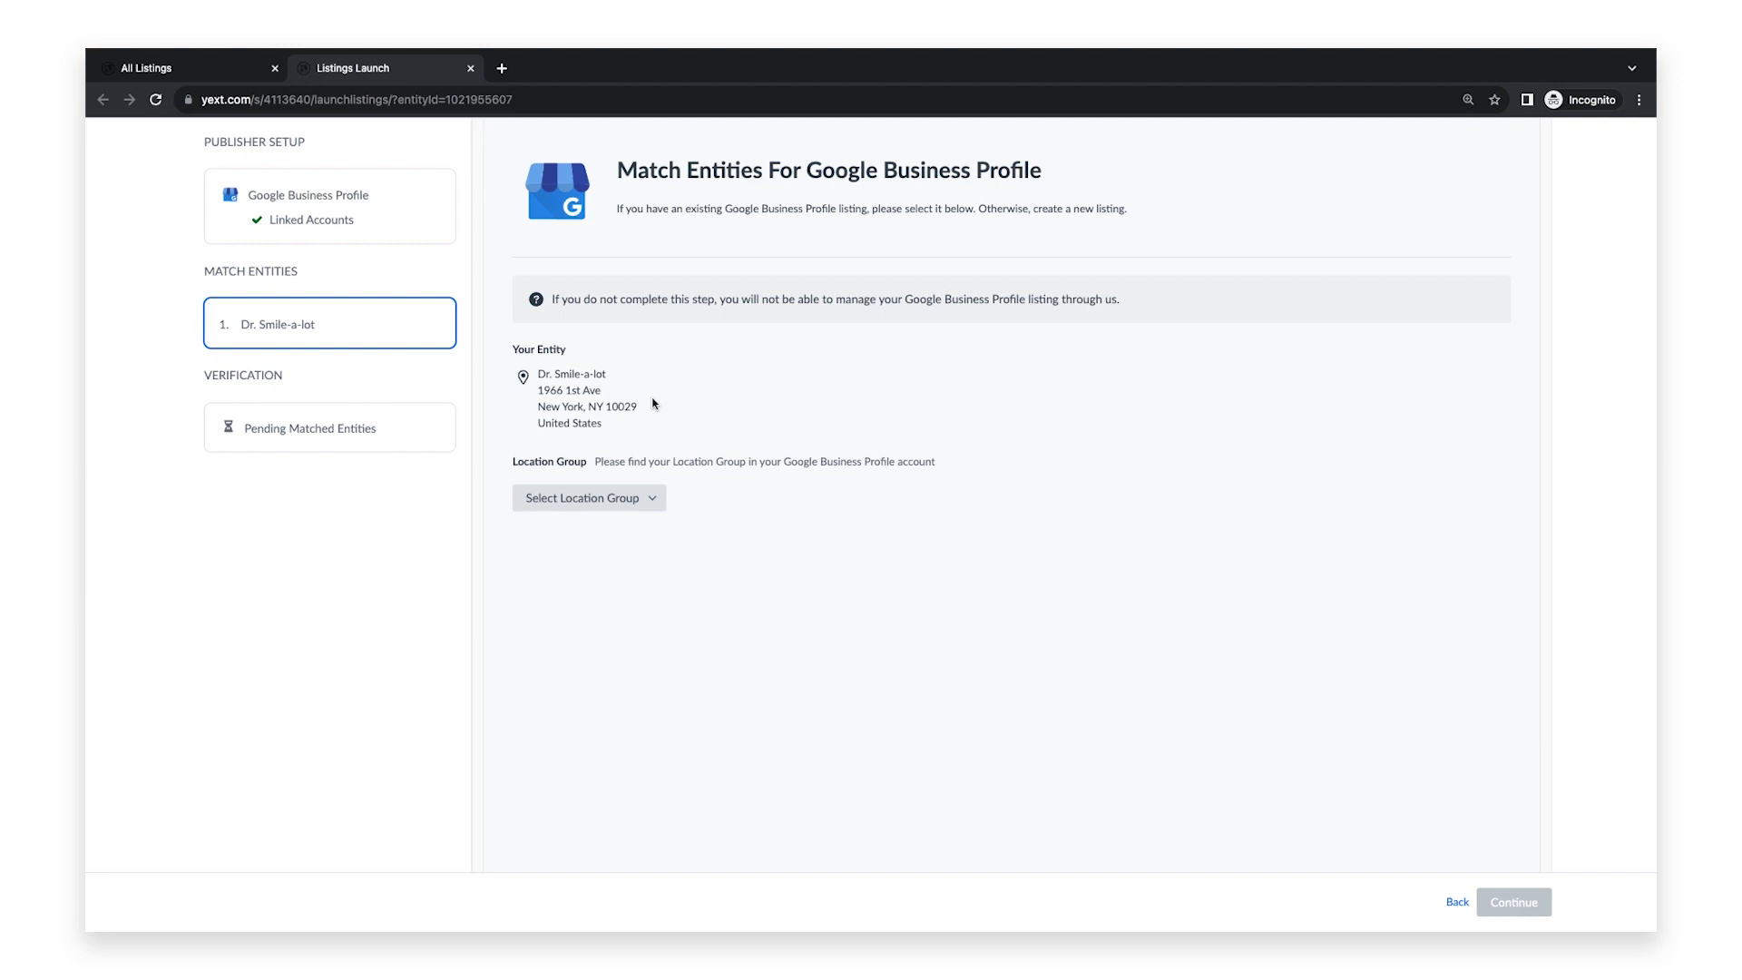
click(659, 504)
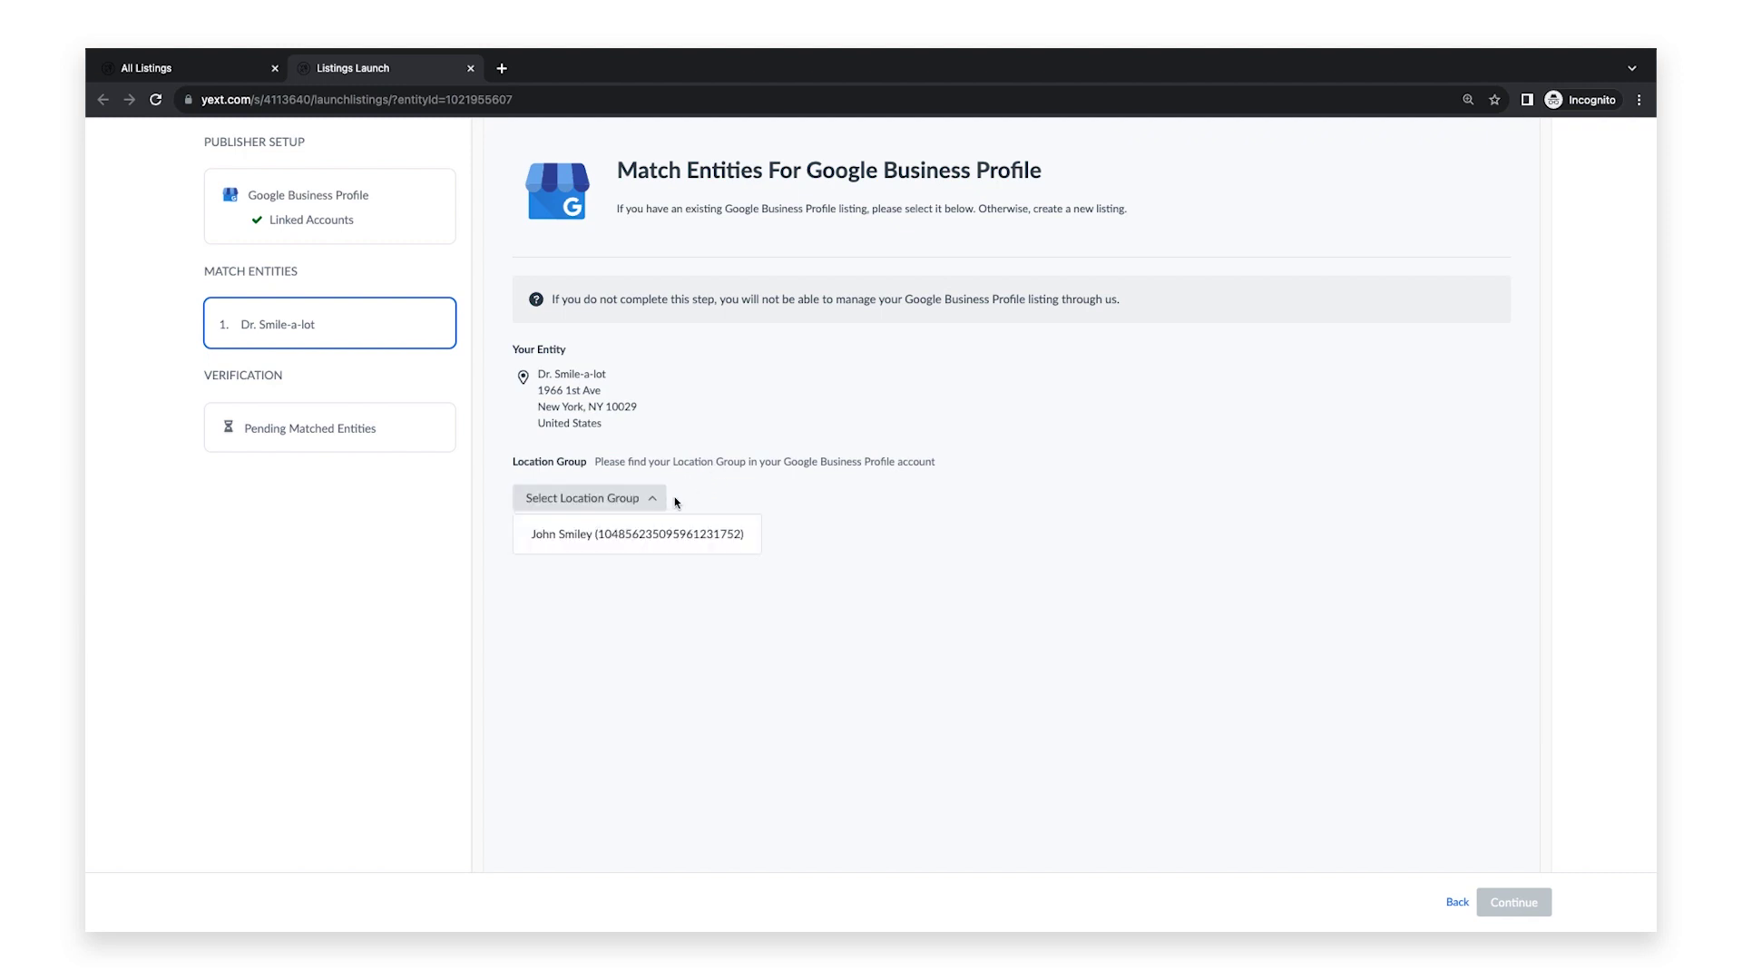
click(743, 549)
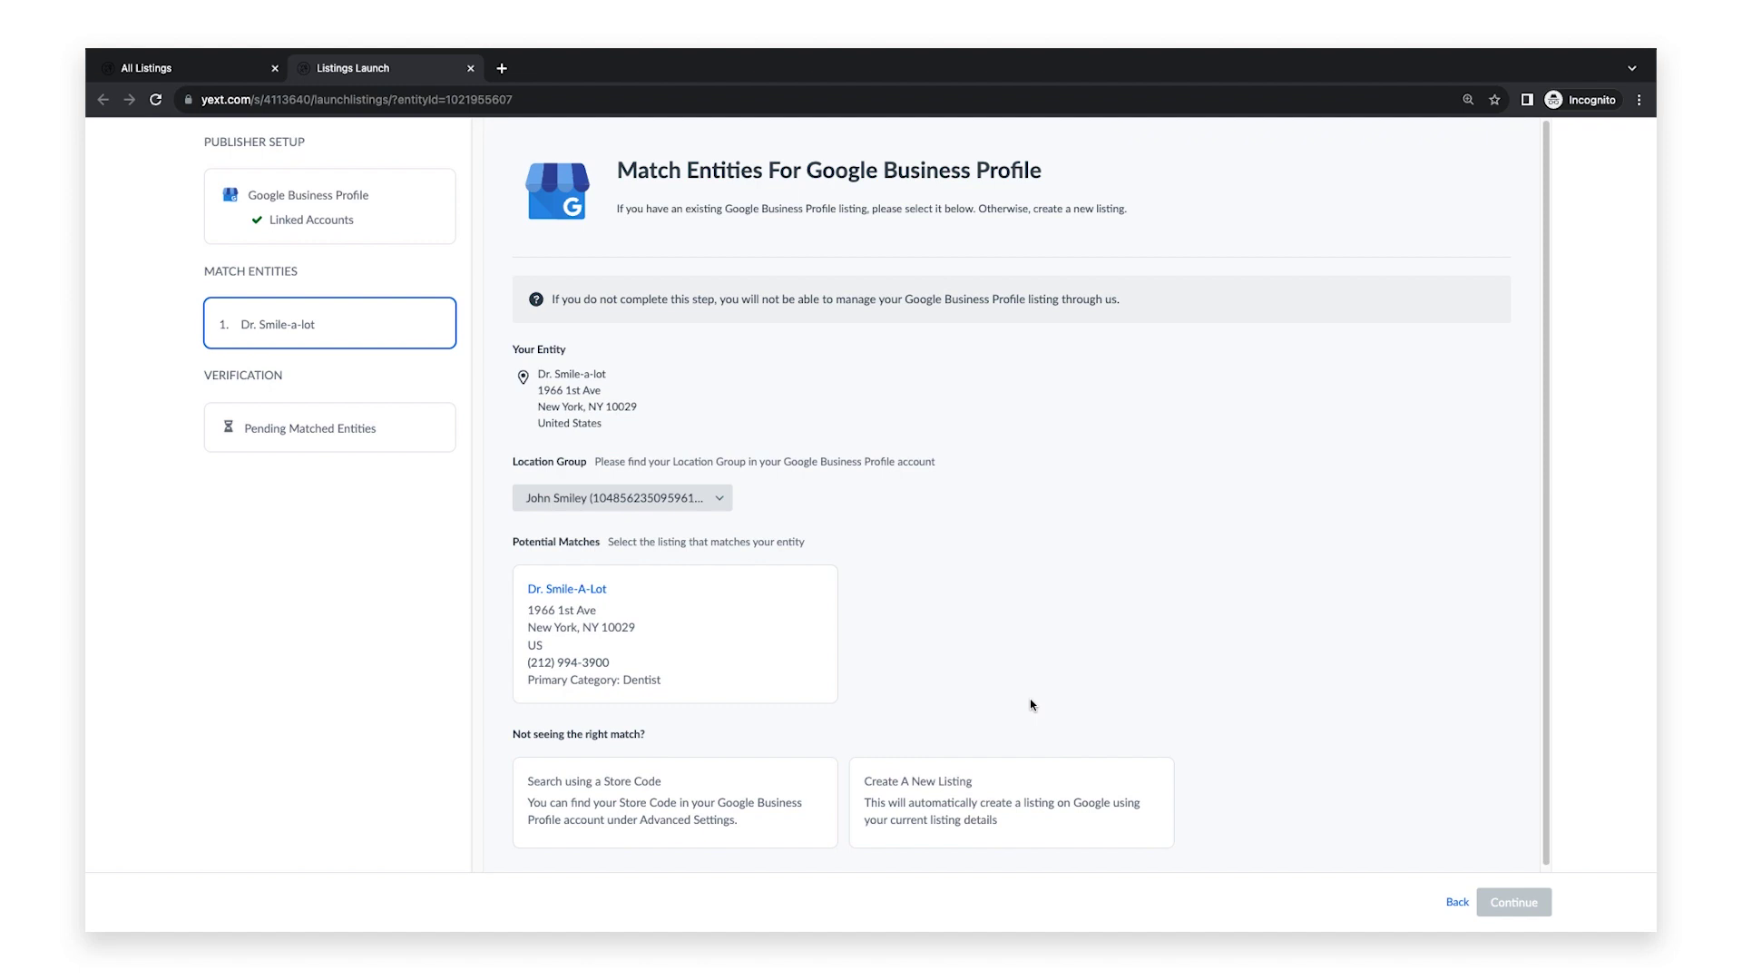
click(804, 619)
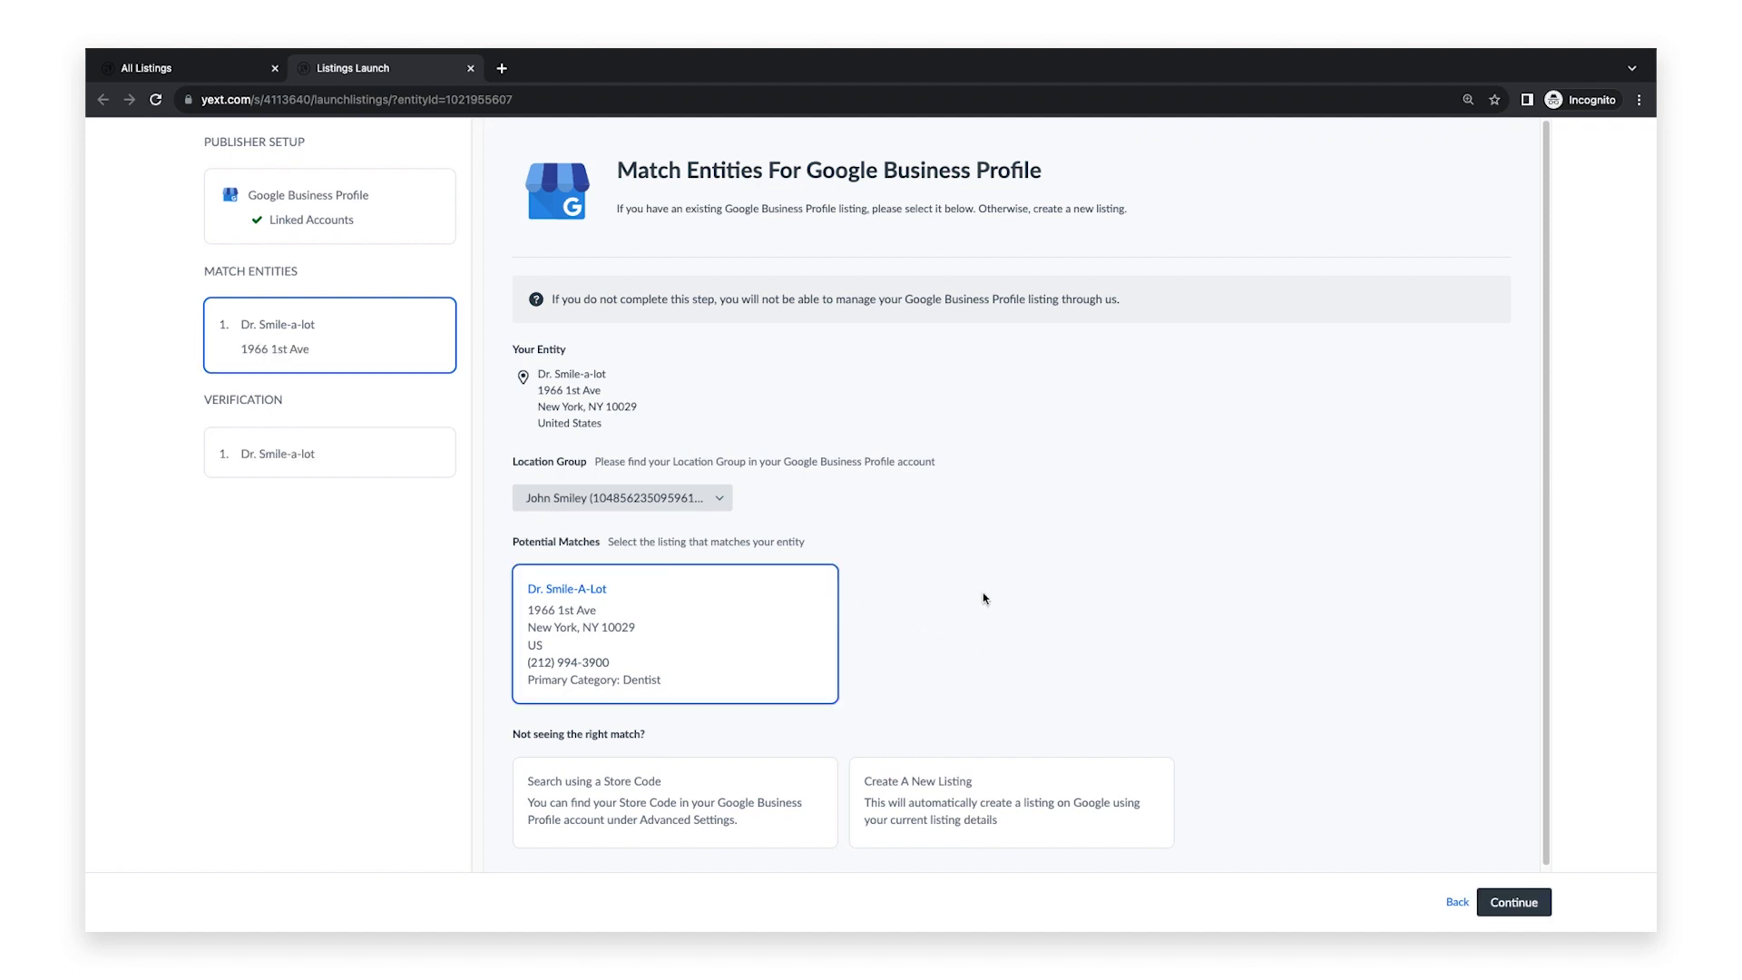
Try the Phone Call, Text Message, Video and I Have a Code verification options, then close setup.
click(1549, 903)
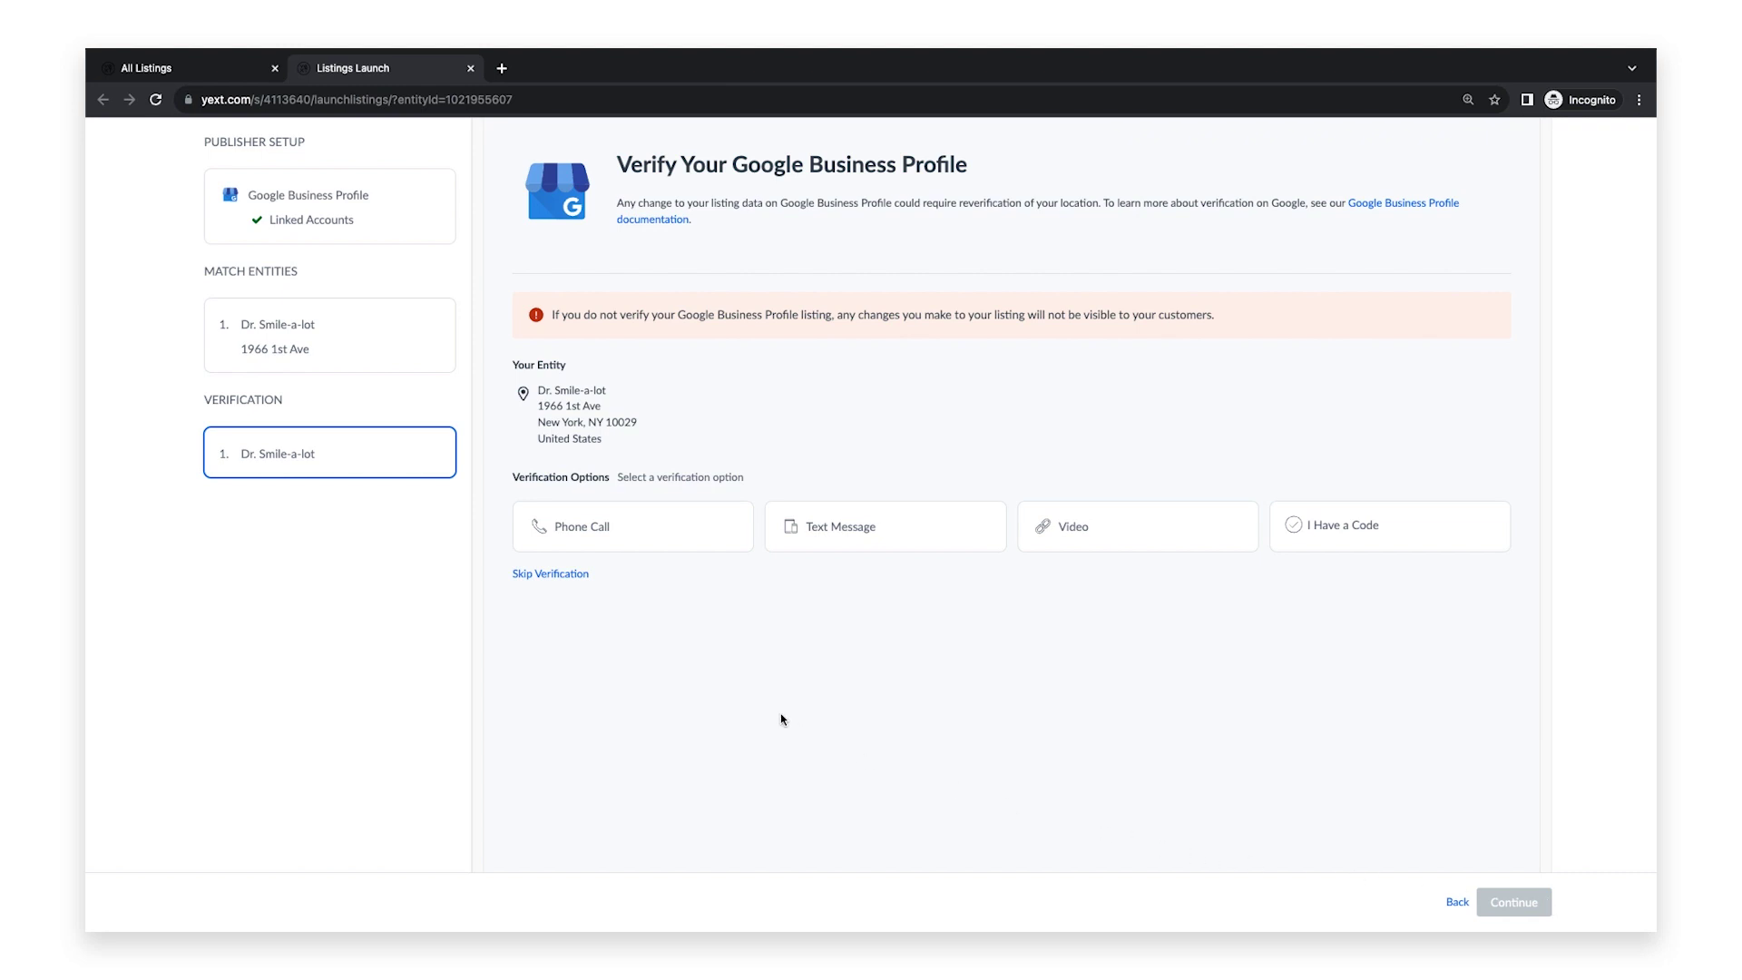
click(695, 551)
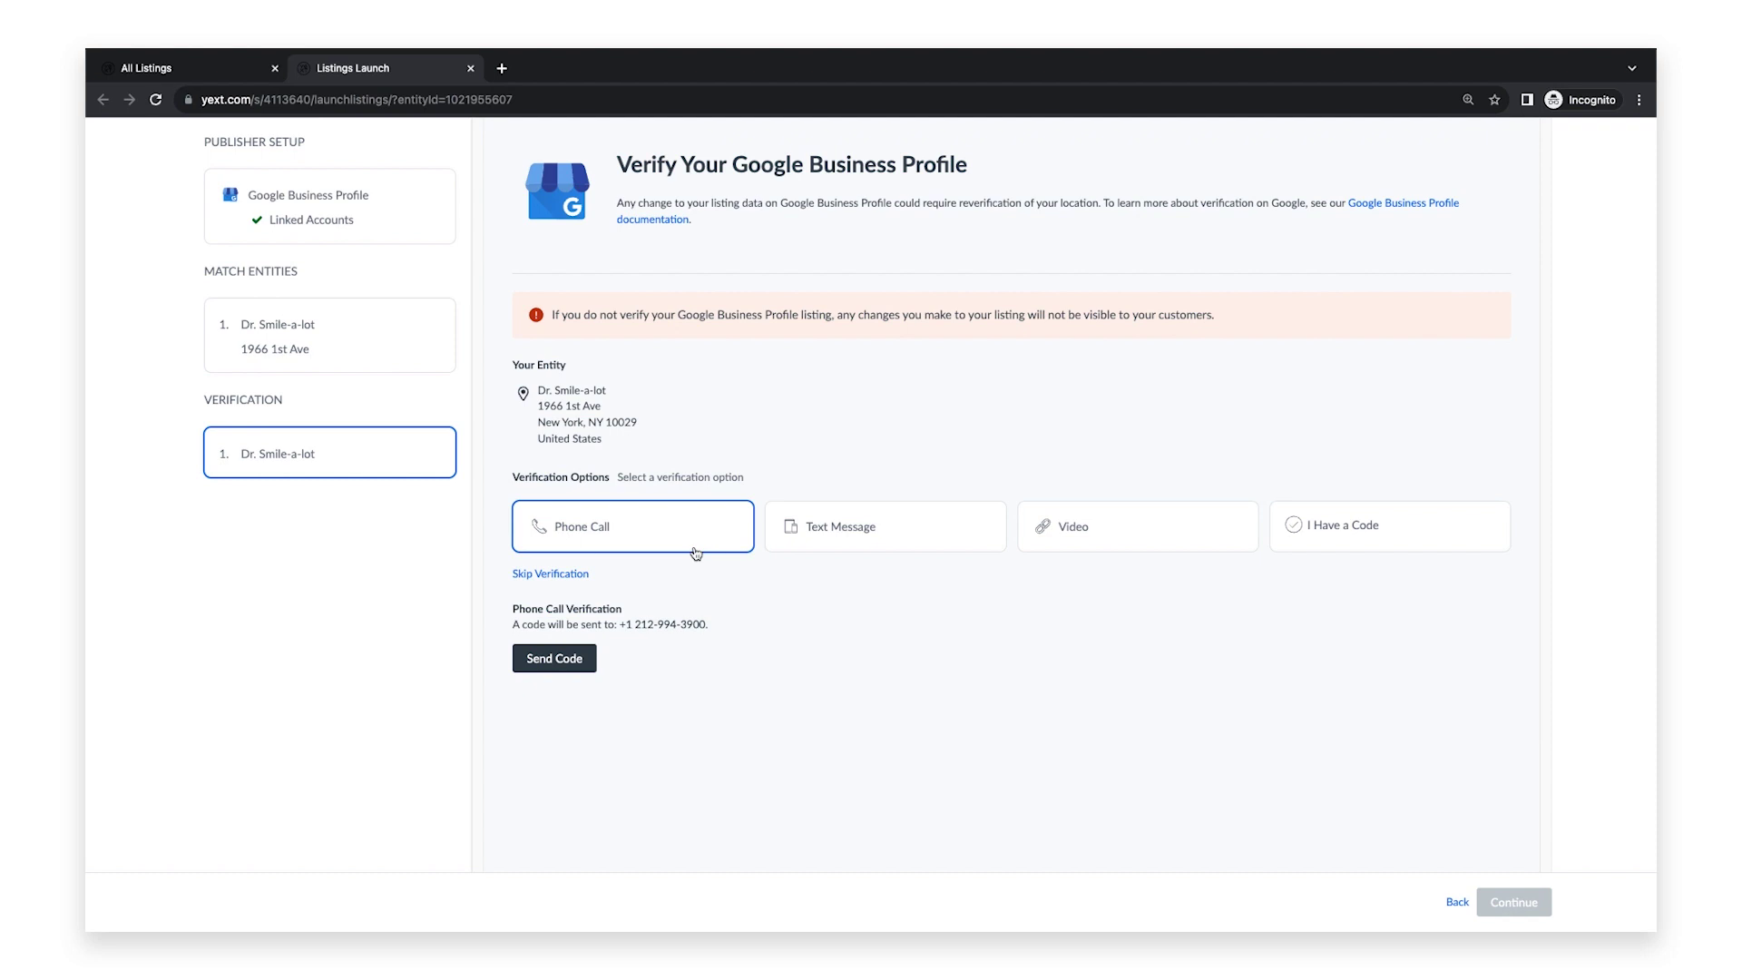
click(913, 553)
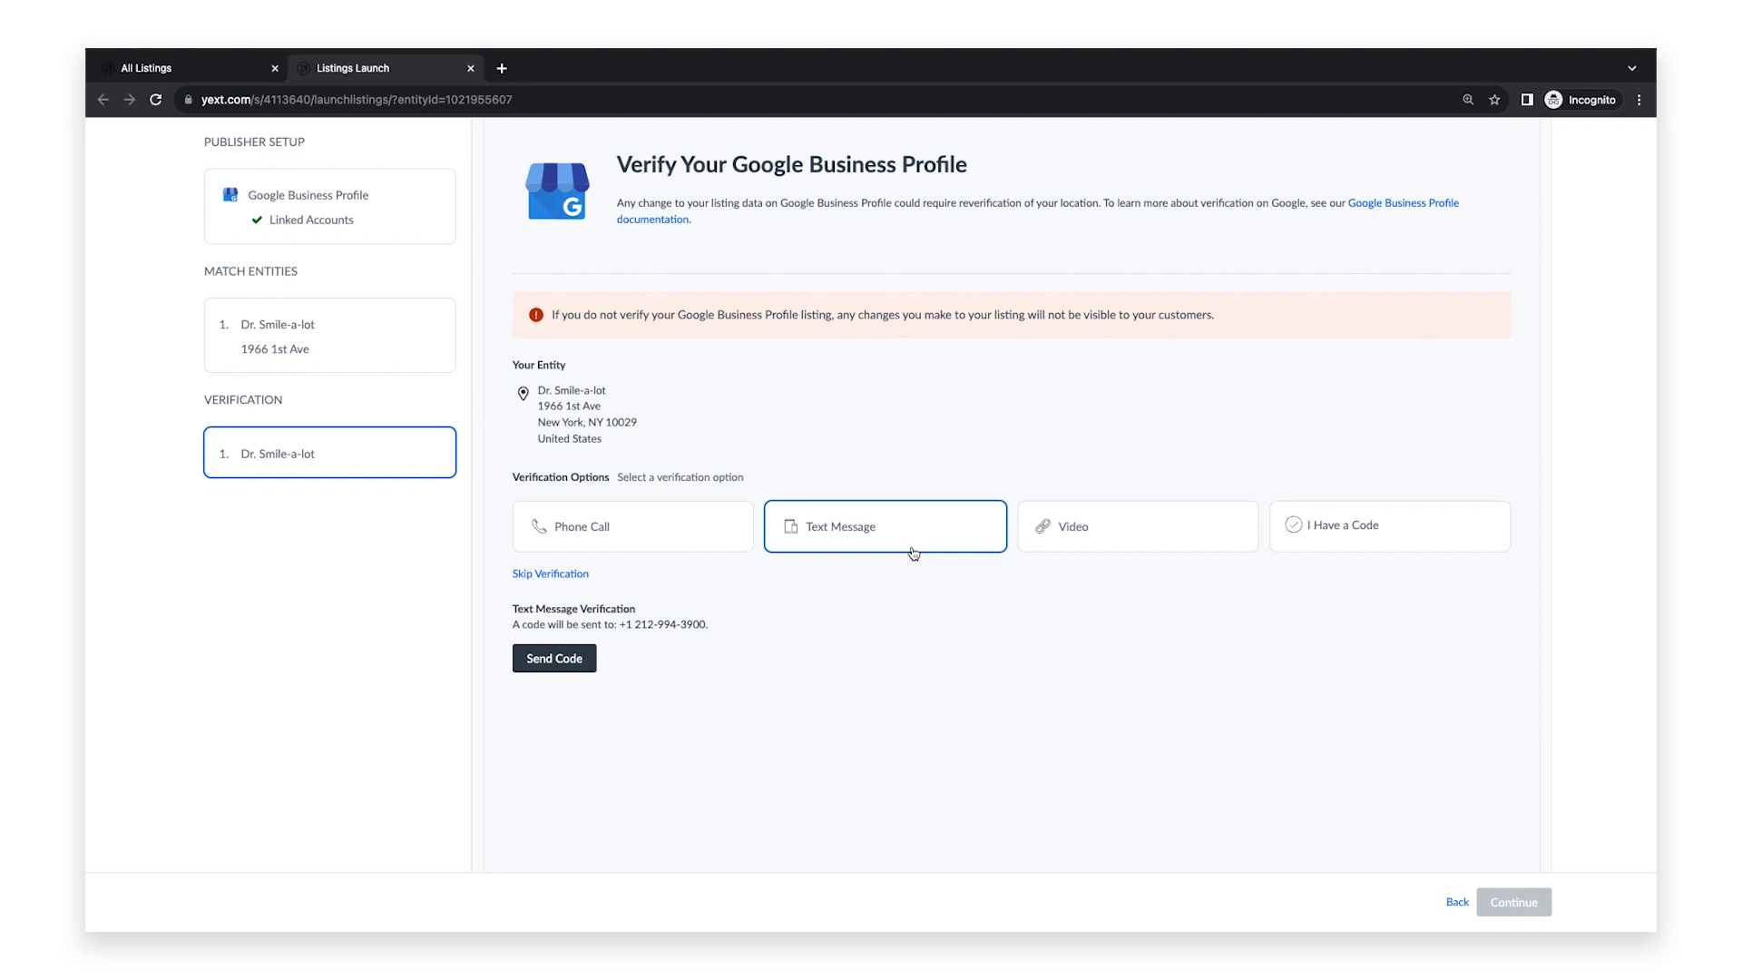
click(1173, 555)
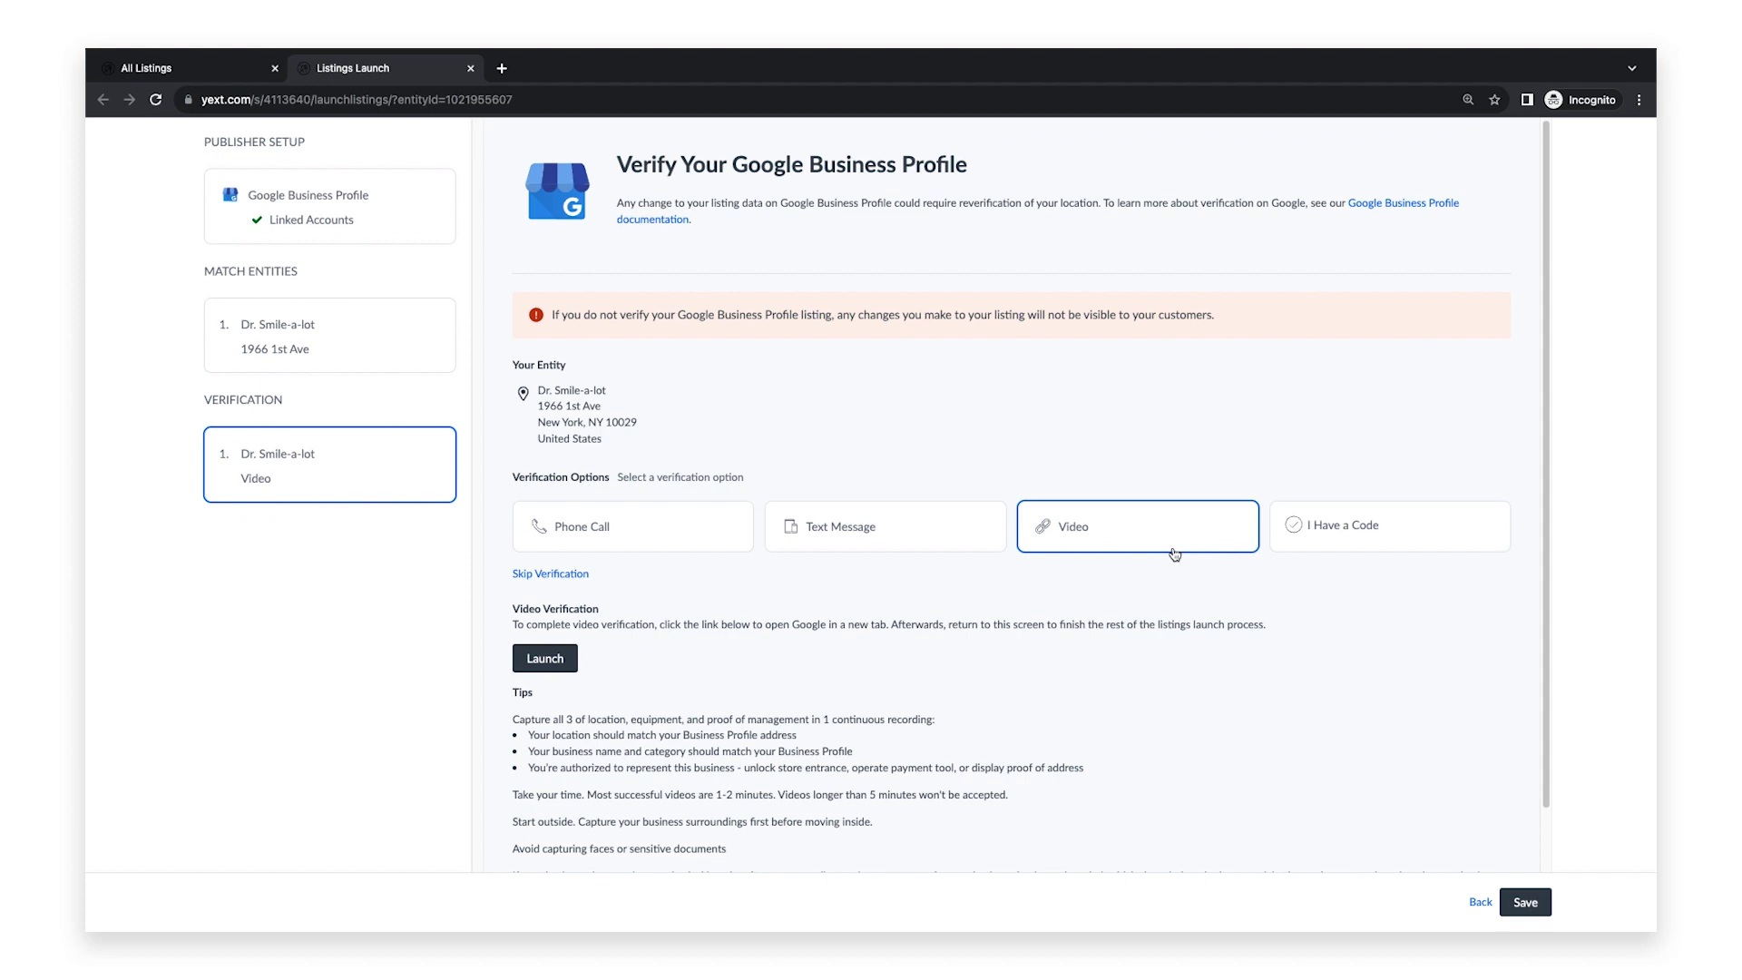
click(1397, 554)
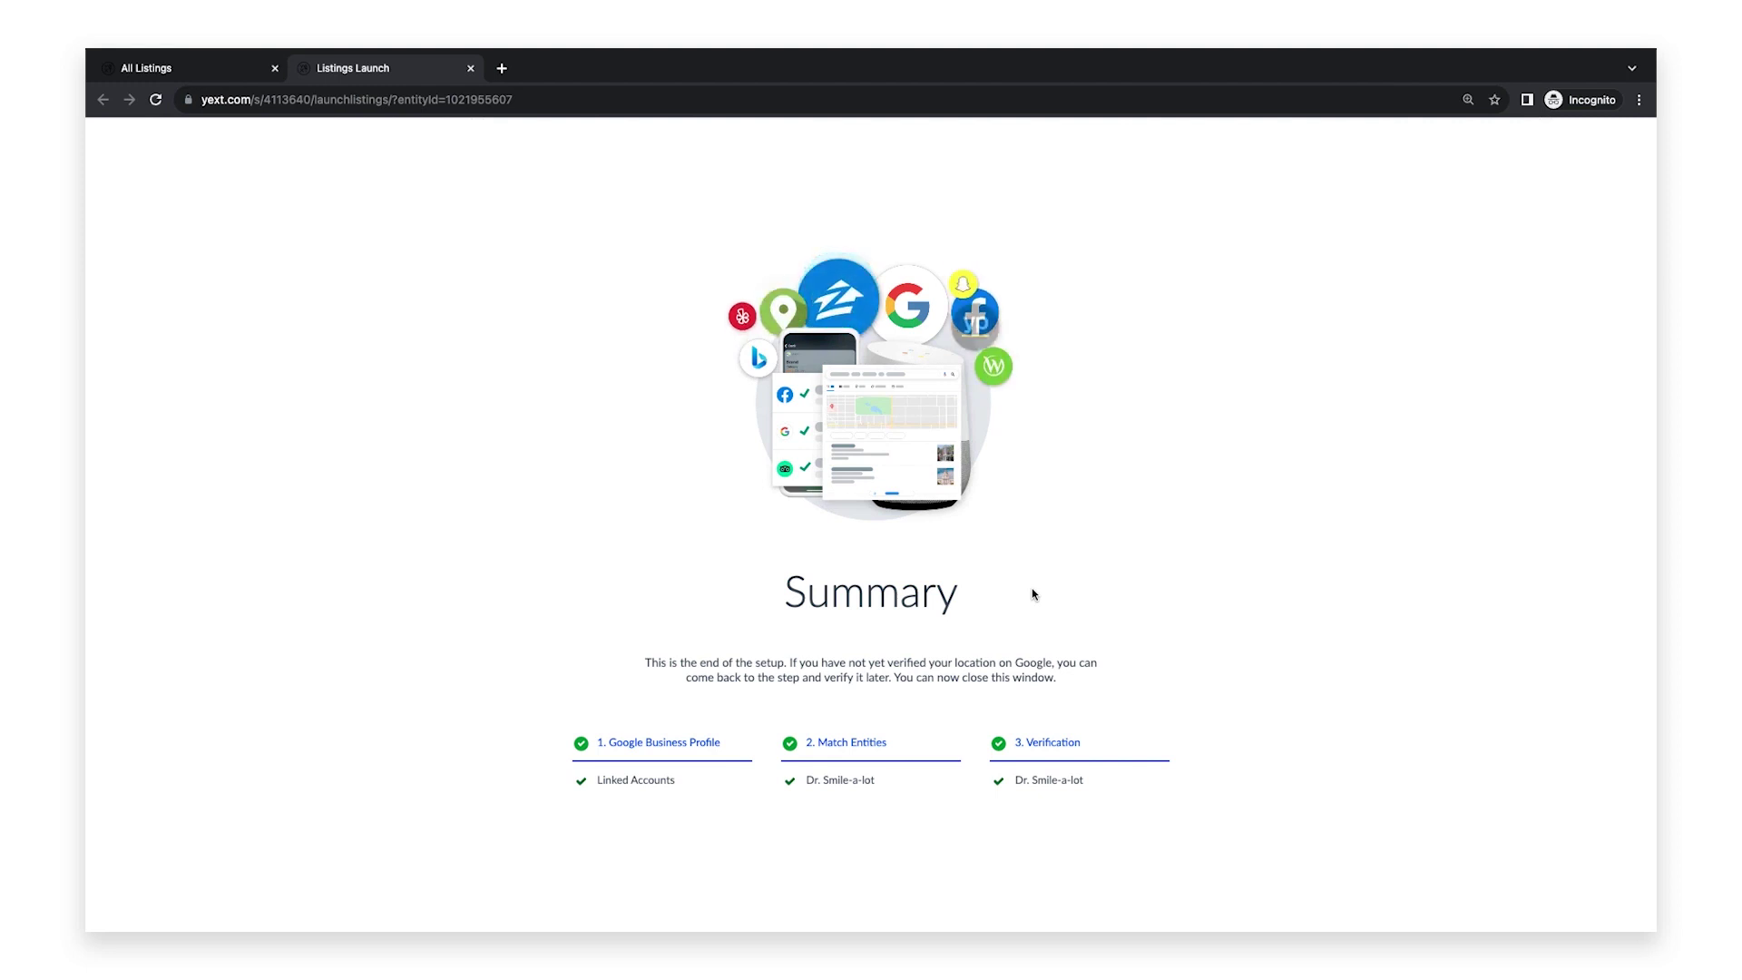
key(ctrl+w)
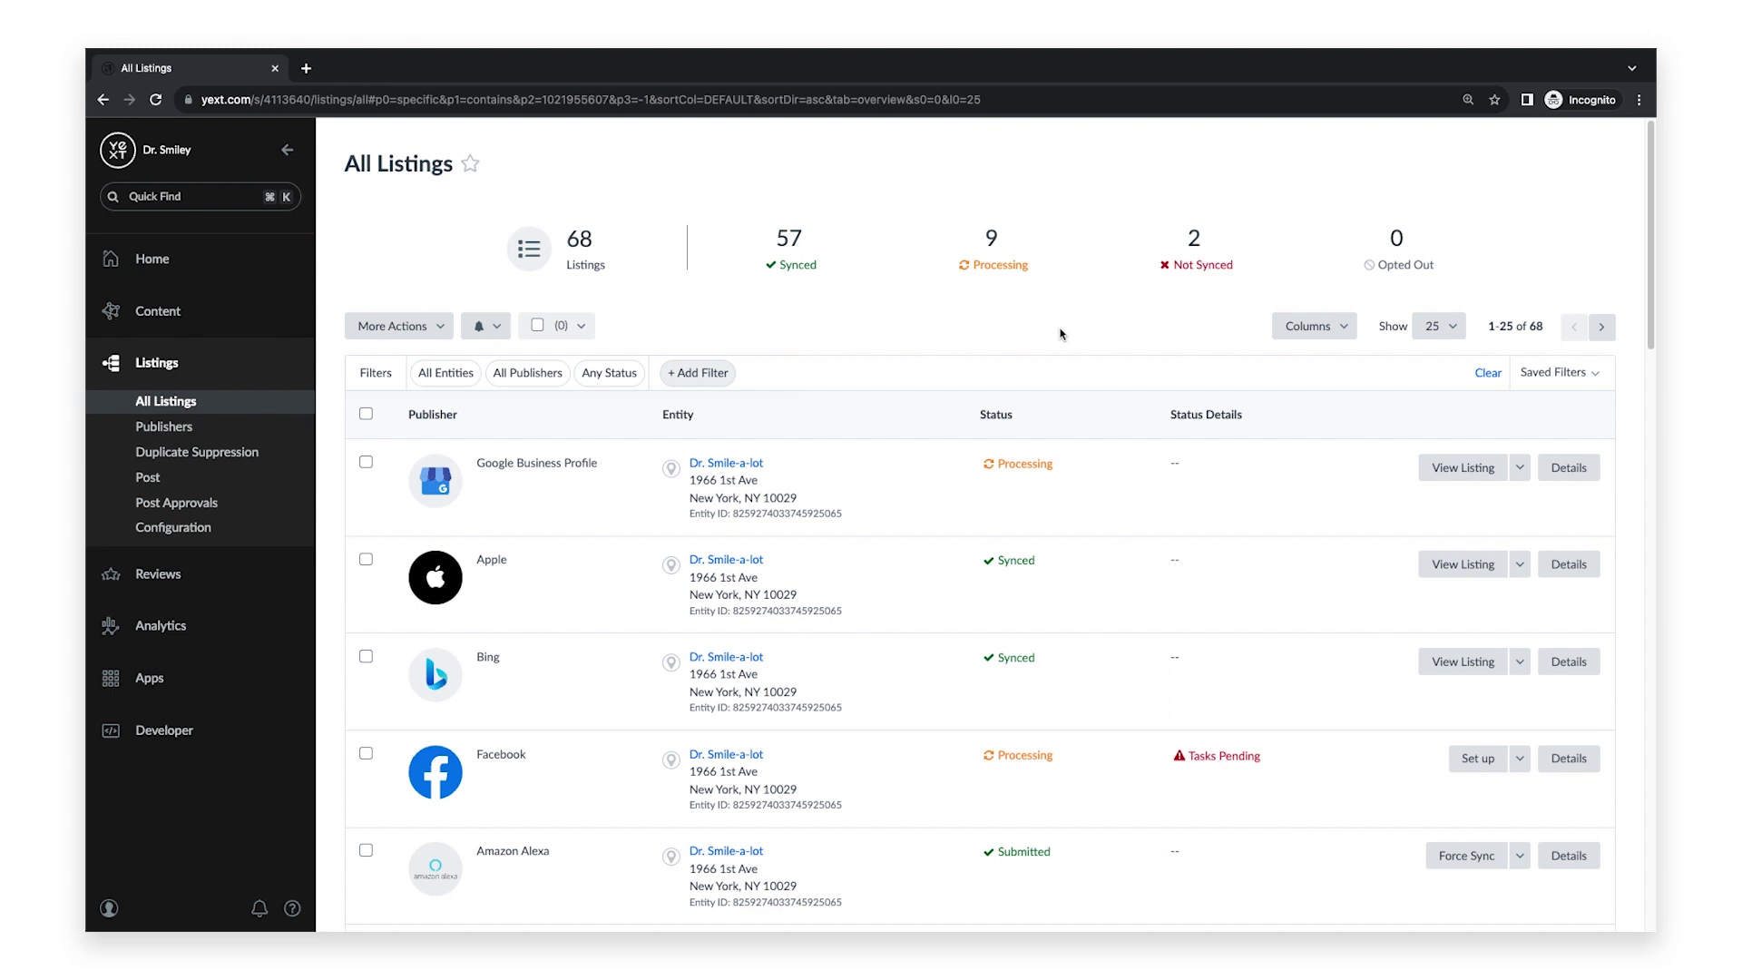
Reload All Listings to refresh Dr. Smile-a-lot's Google Business Profile status.
key(ctrl+r)
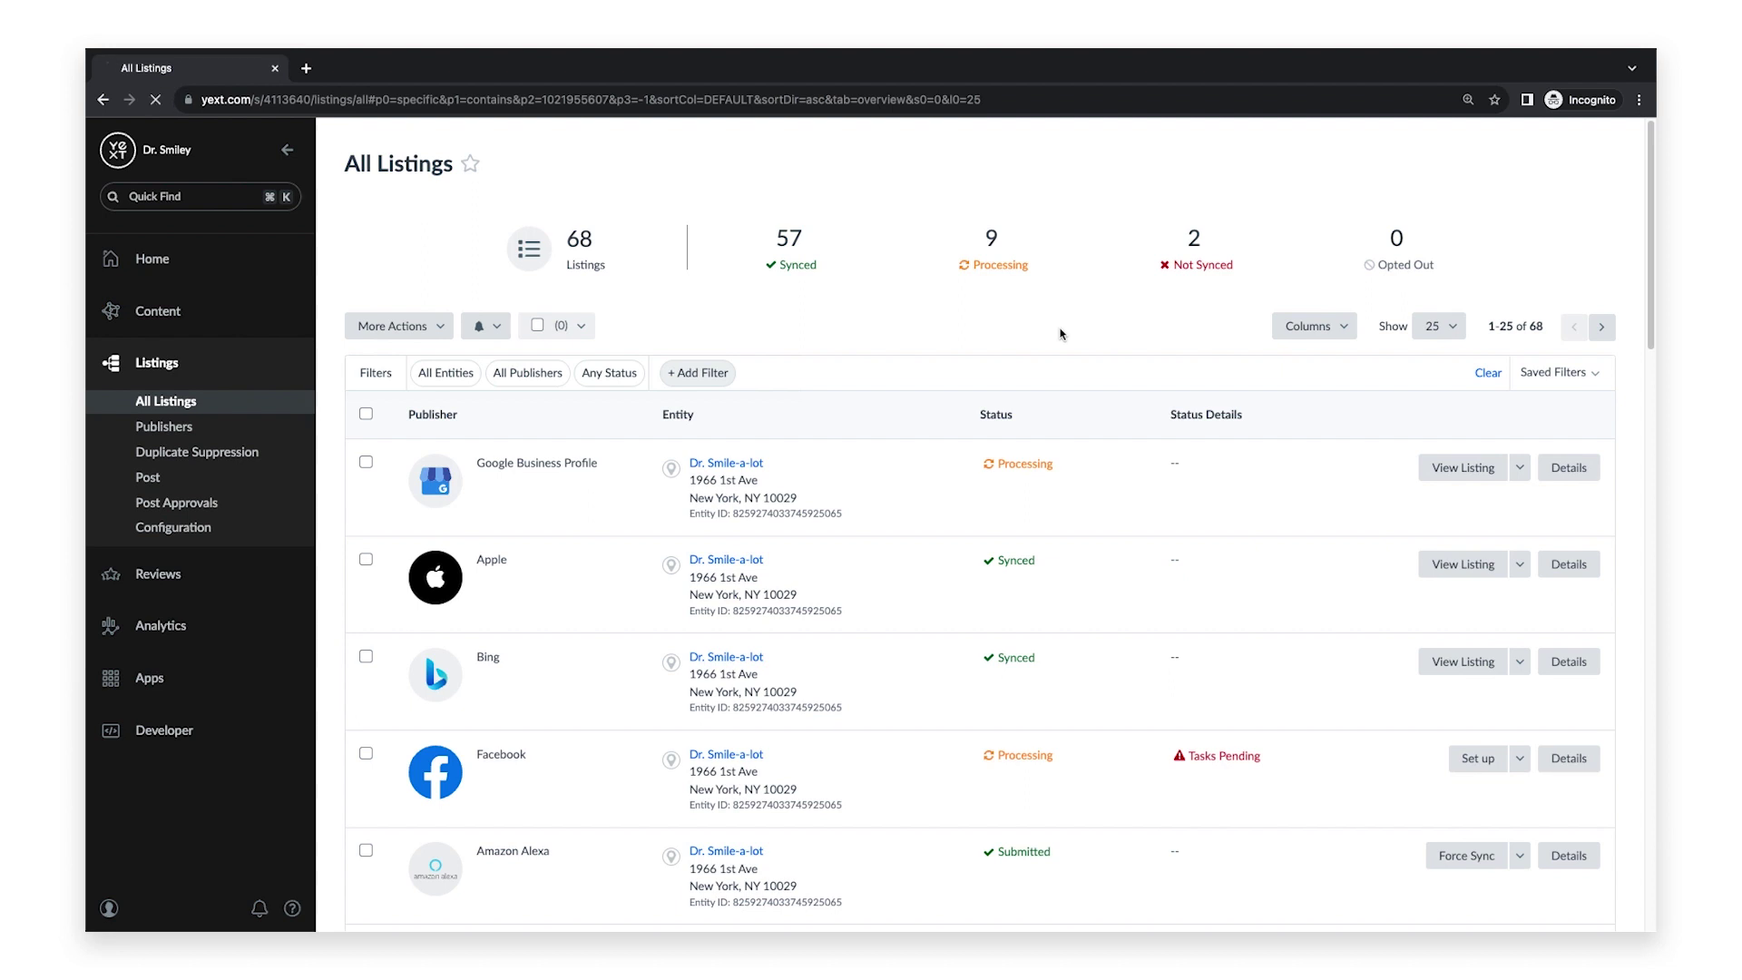